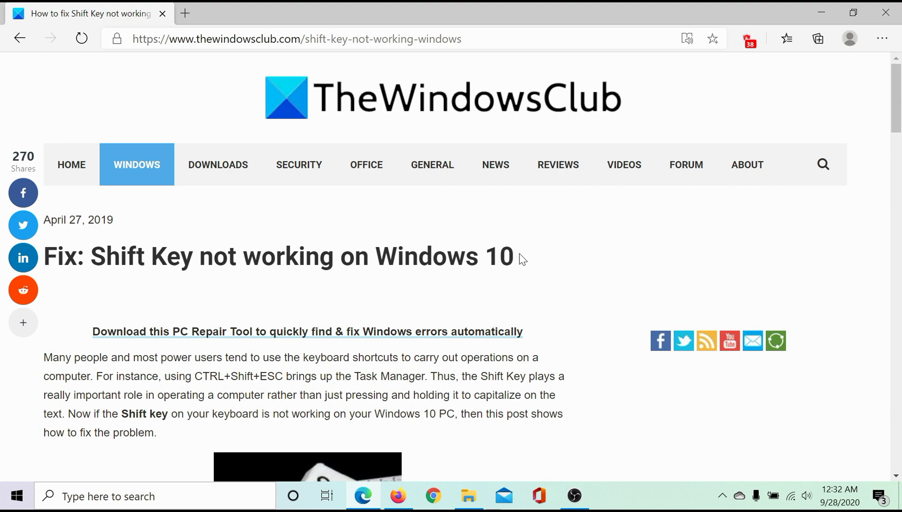
Scroll the TheWindowsClub article down to its seven Shift key fixes and the Disable Sticky Keys section
scroll(522, 260, "down", 5)
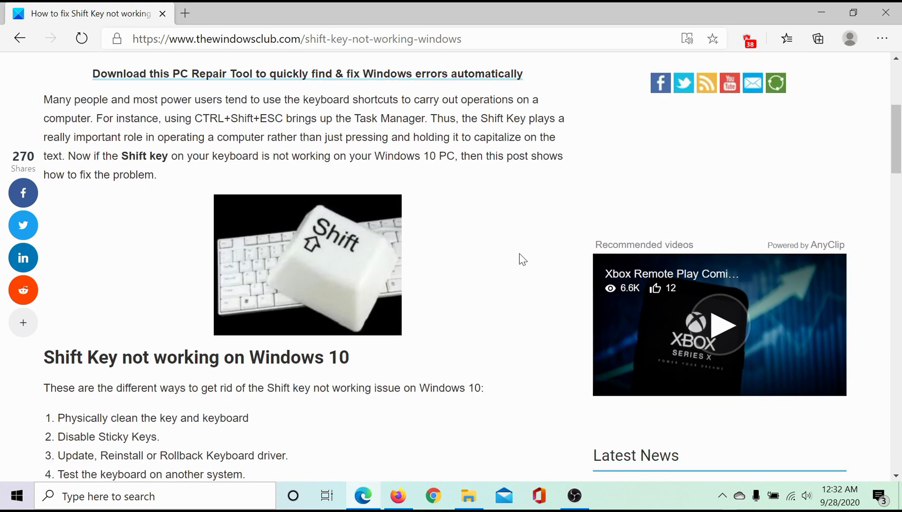
scroll(522, 260, "down", 4)
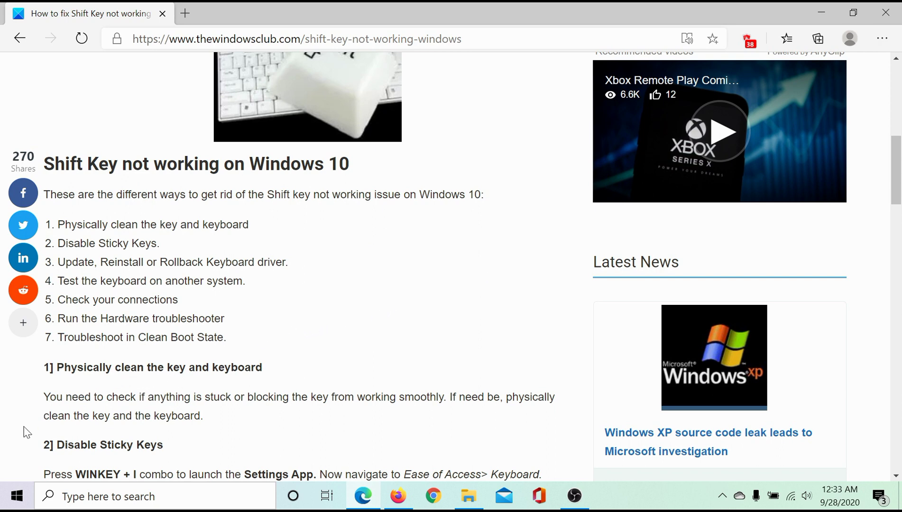
Go to the Keyboard page under Ease of Access in Windows Settings
left_click(16, 496)
left_click(16, 496)
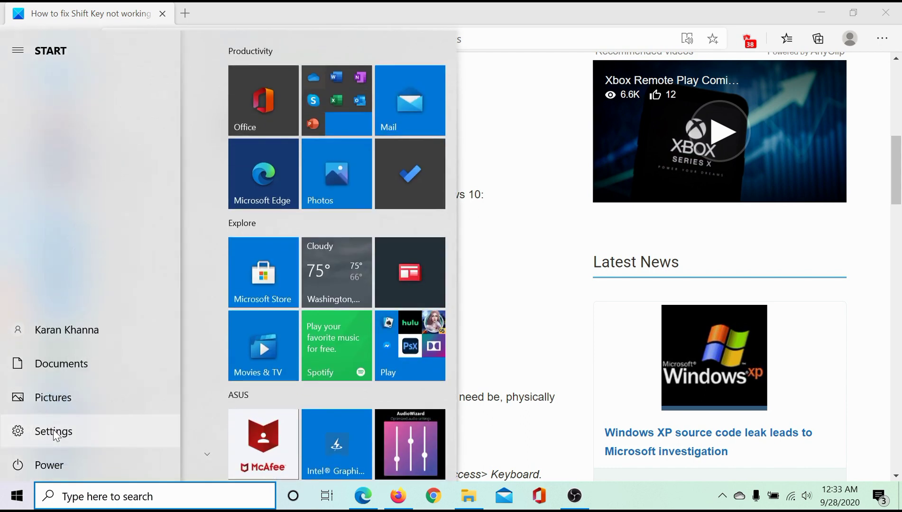
left_click(56, 435)
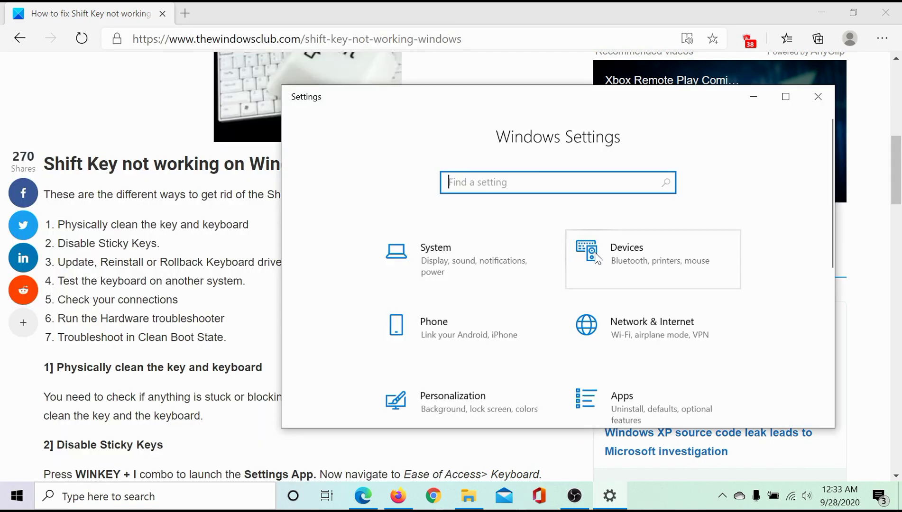
scroll(602, 260, "down", 3)
scroll(601, 261, "down", 2)
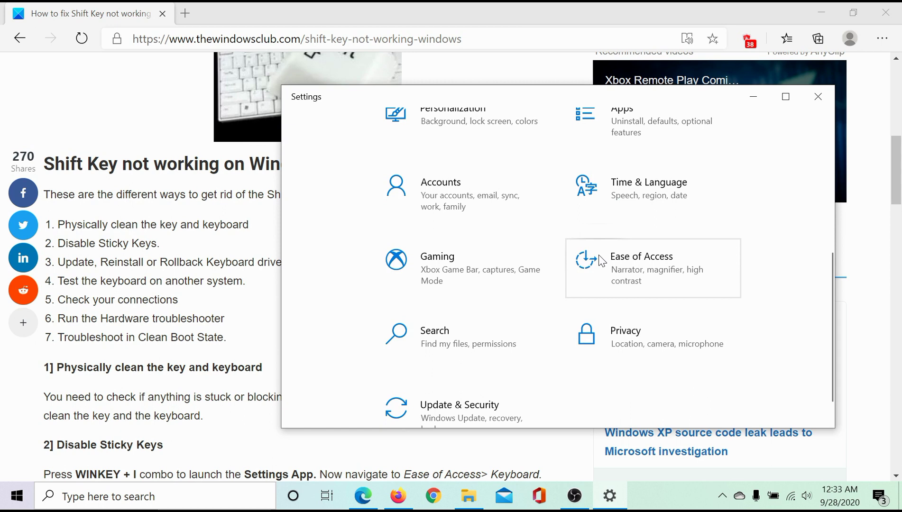
left_click(625, 274)
scroll(327, 360, "down", 5)
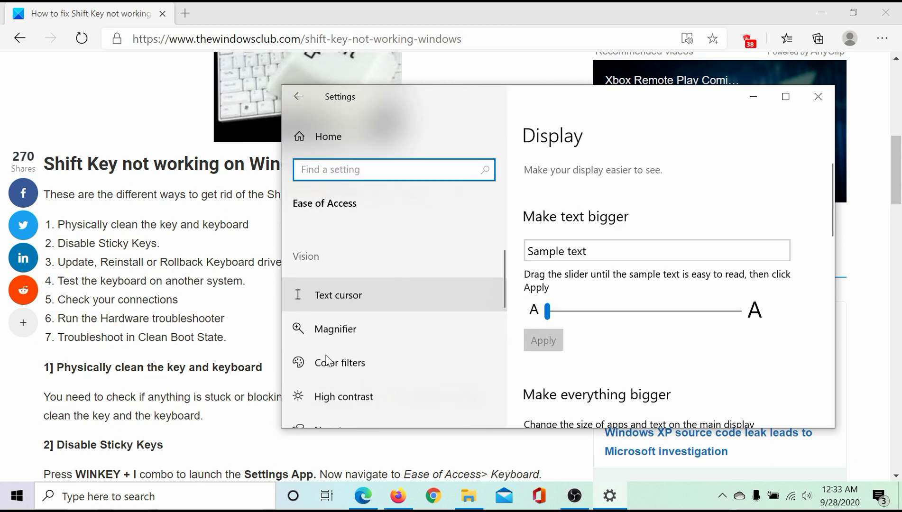
scroll(326, 358, "down", 3)
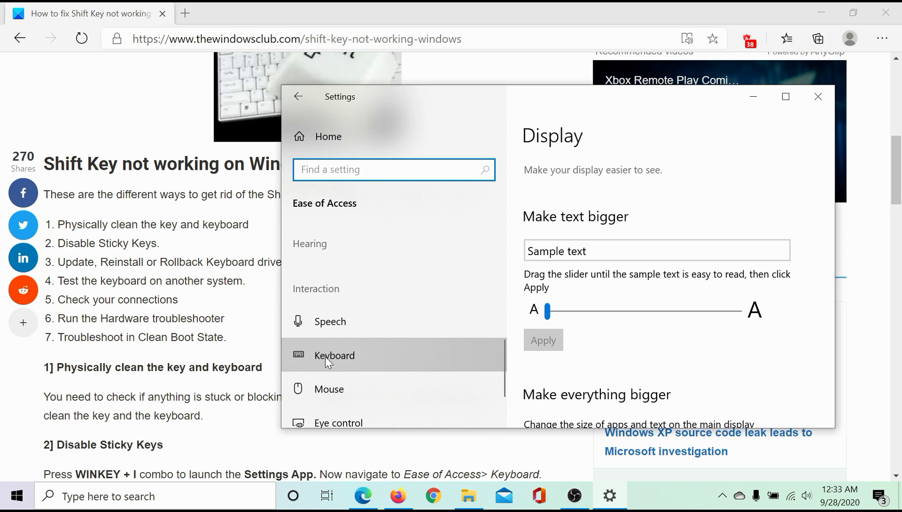
left_click(327, 358)
Toggle Use Sticky Keys on and back off so it stays disabled, then close Settings
scroll(565, 318, "down", 2)
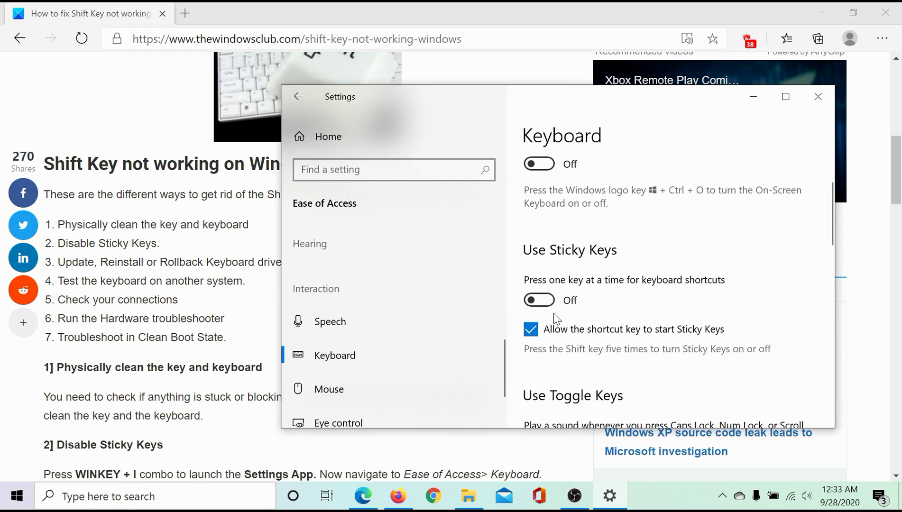
left_click(546, 300)
left_click(548, 301)
left_click(819, 97)
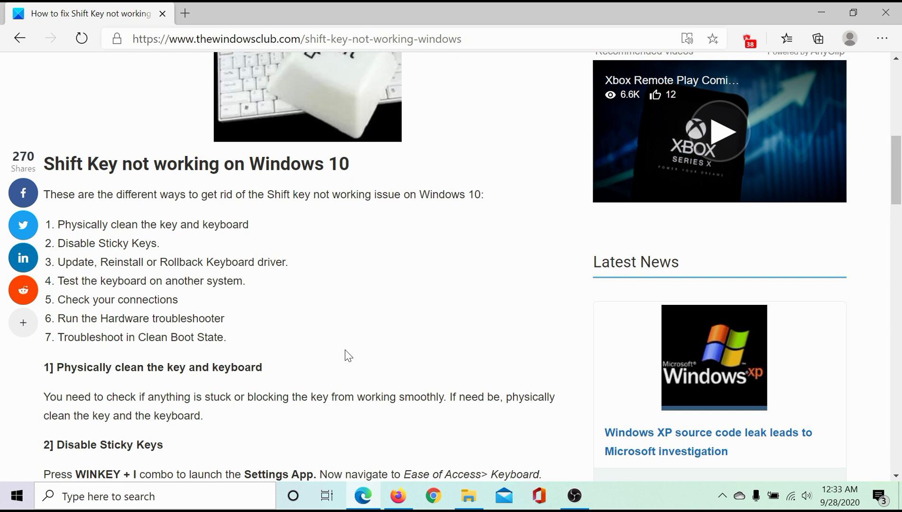
Launch Device Manager by running devmgmt.msc from the Run dialog
key("super+r")
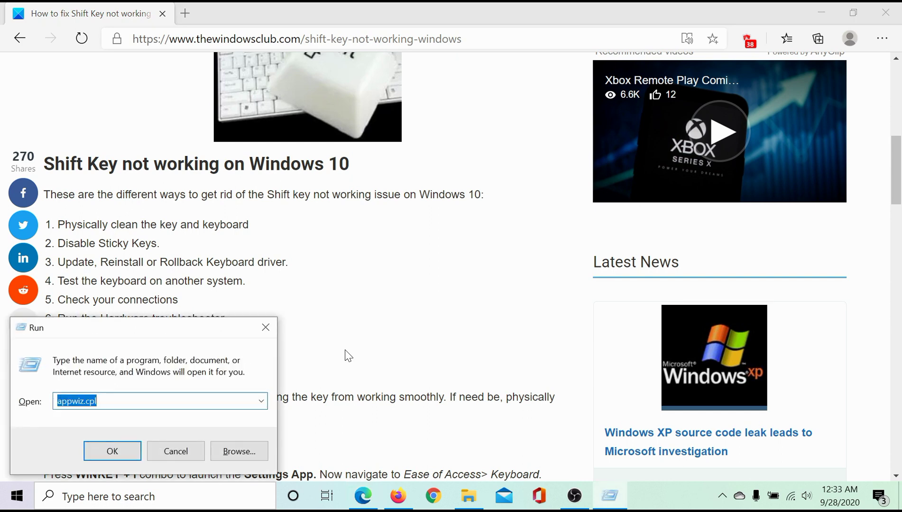
type("dev")
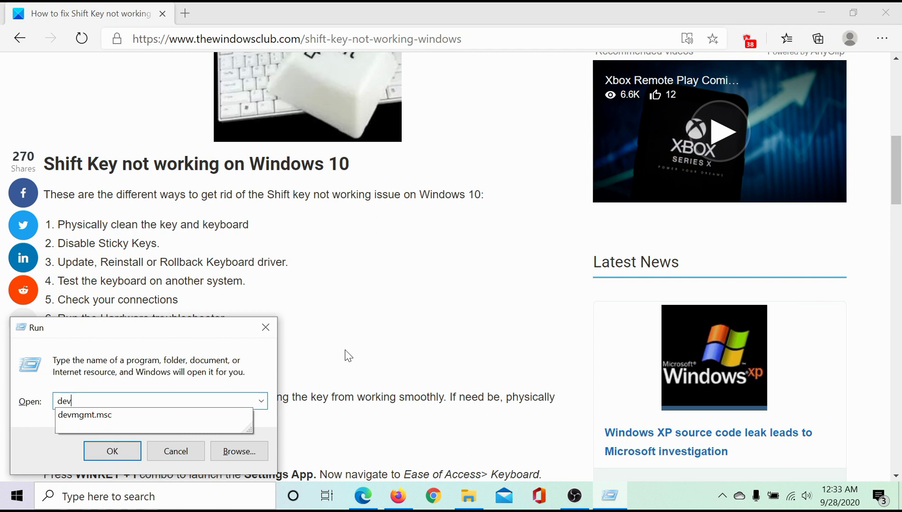
key("Down")
key("Return")
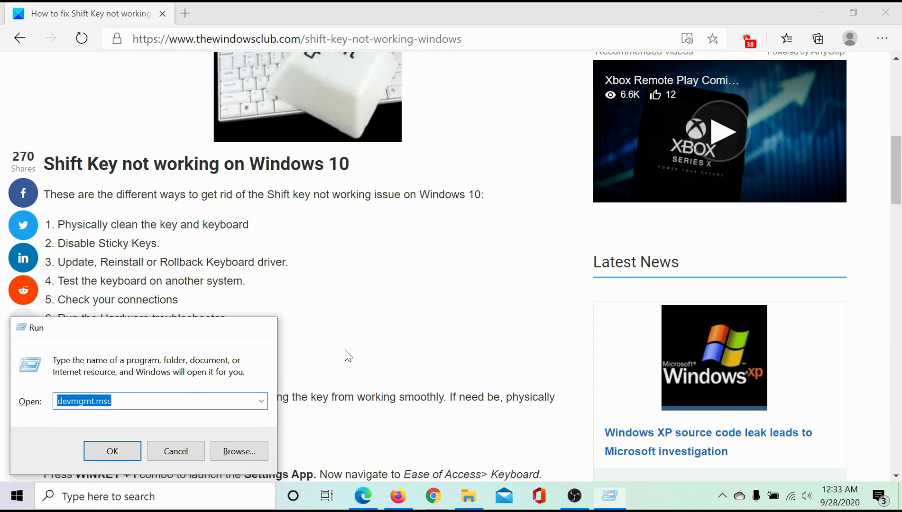
key("Return")
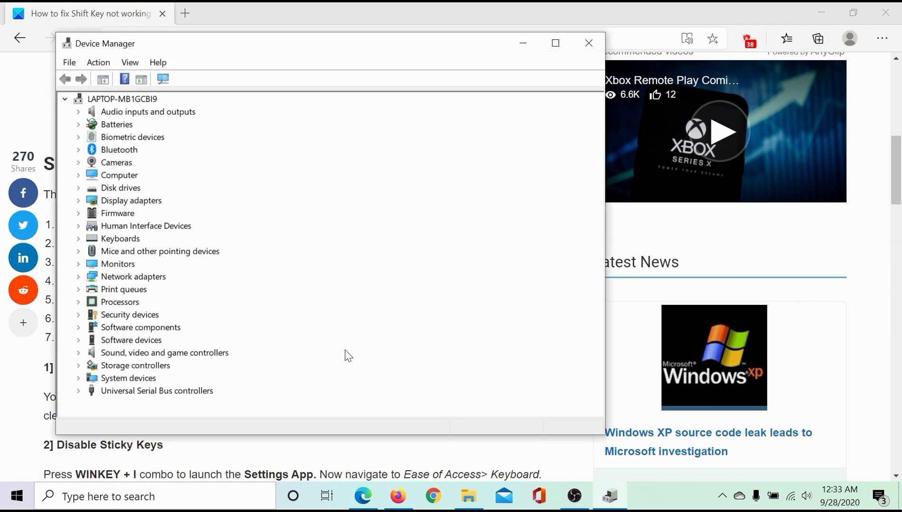
Search automatically for an updated HID Keyboard Device driver; the best one is already installed
left_click(78, 239)
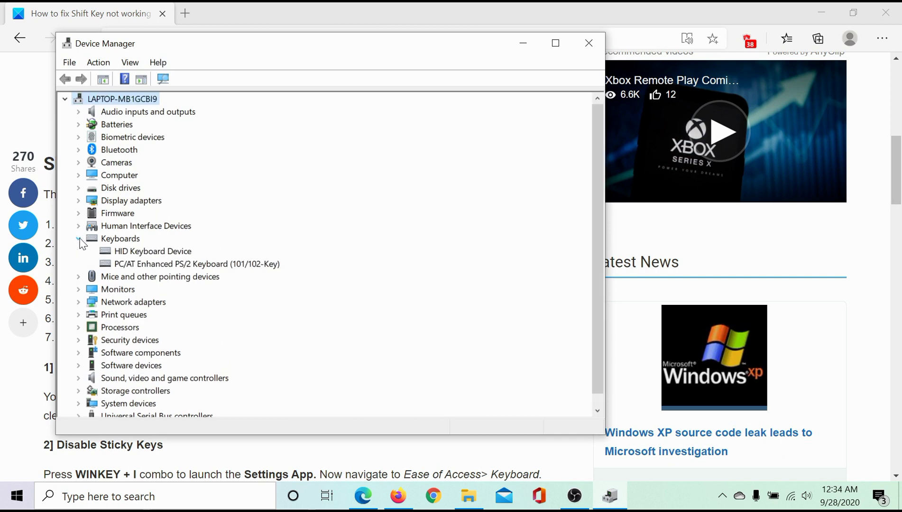
right_click(141, 257)
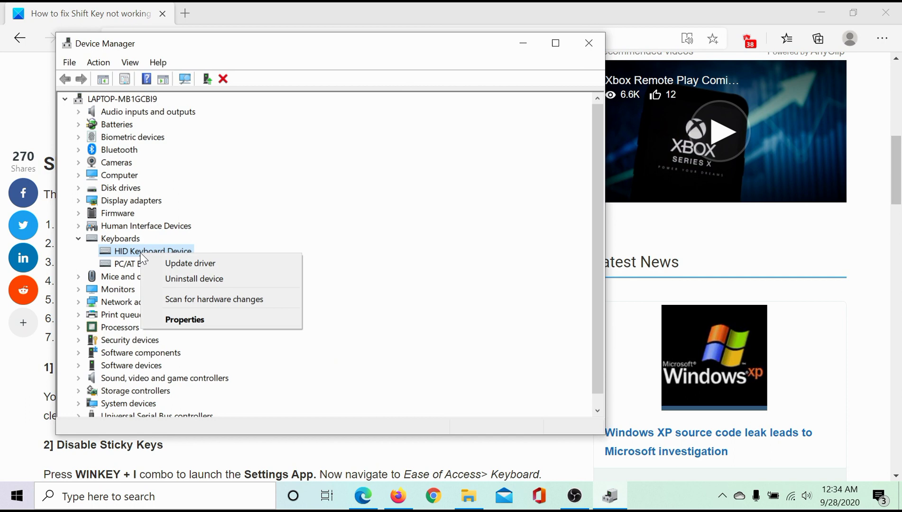
left_click(217, 264)
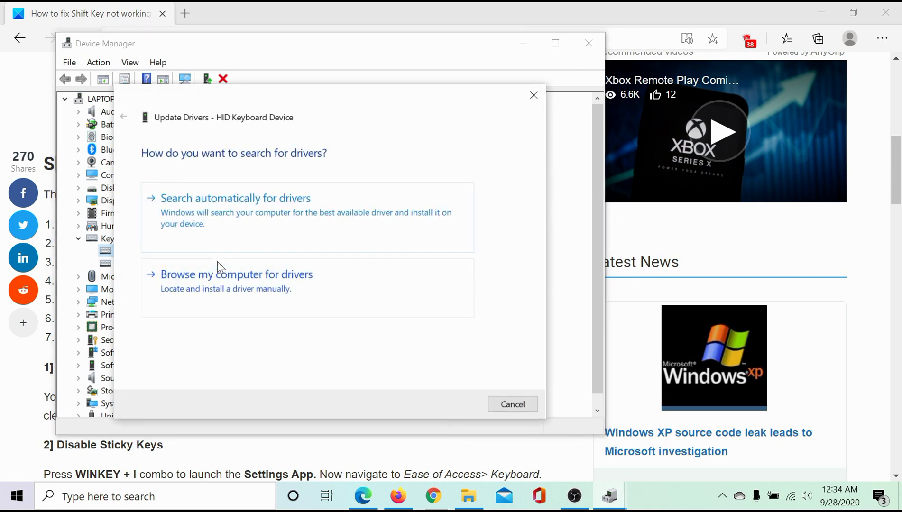
left_click(250, 205)
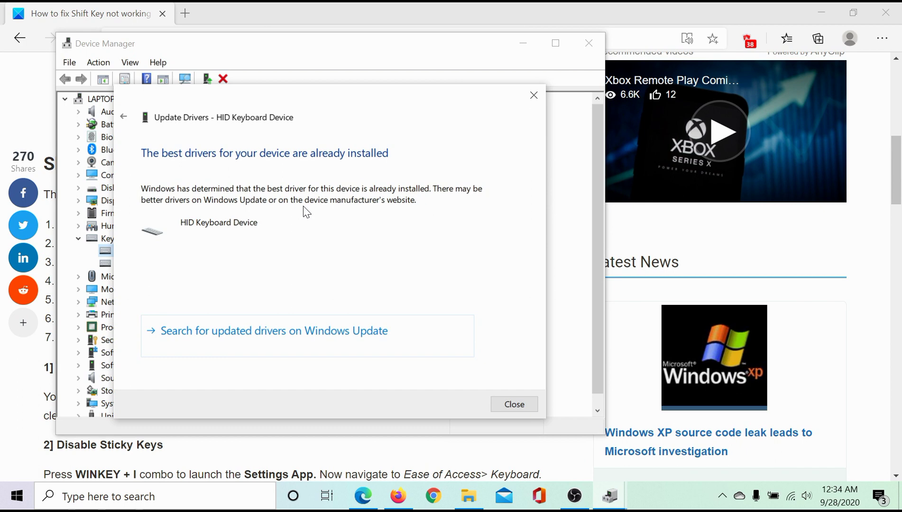
left_click(533, 96)
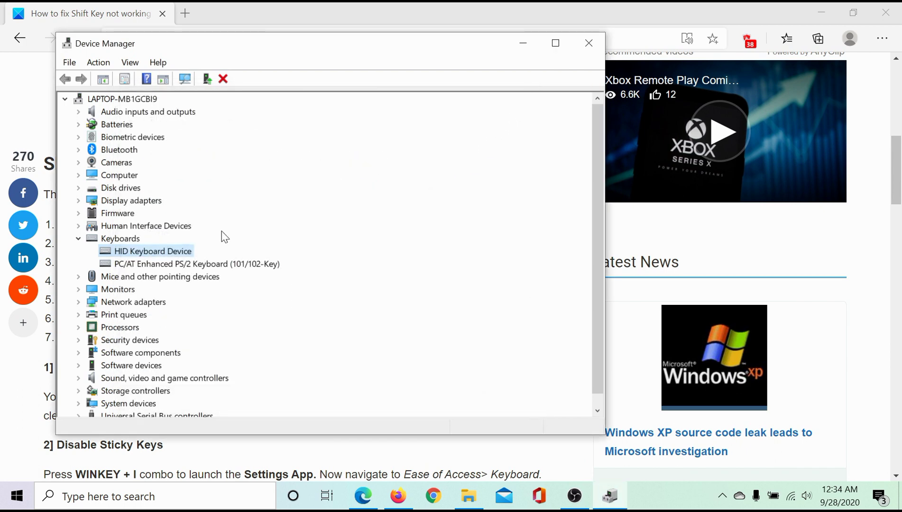
Back out of the HID Keyboard Device menu without uninstalling it and close Device Manager
right_click(175, 251)
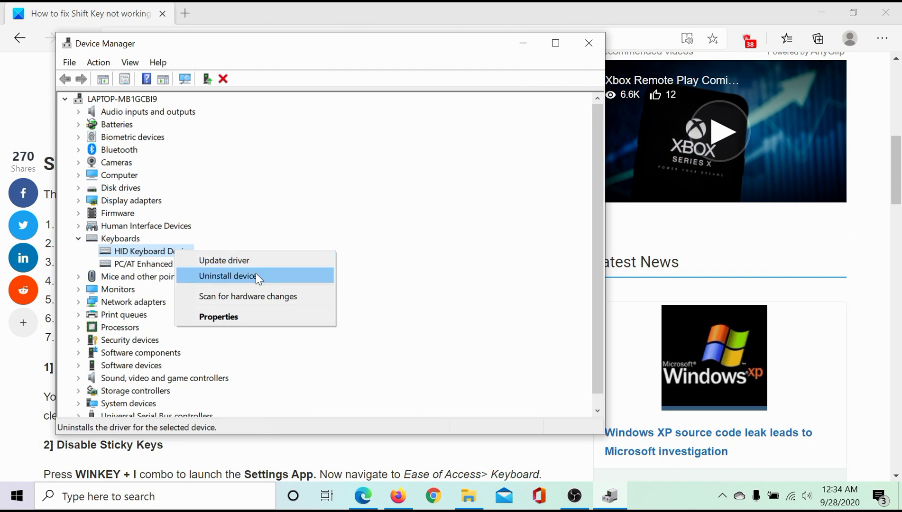
left_click(400, 183)
left_click(588, 44)
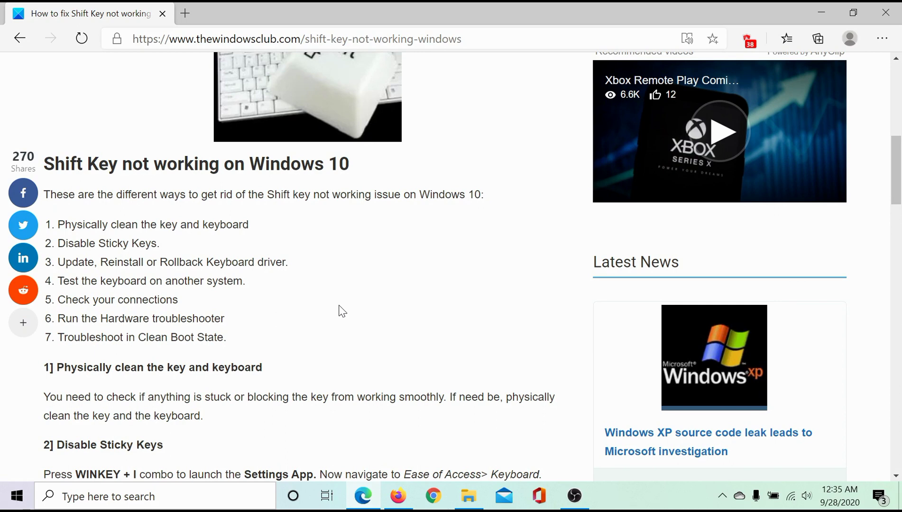
Launch System Configuration by running msconfig
key("super+r")
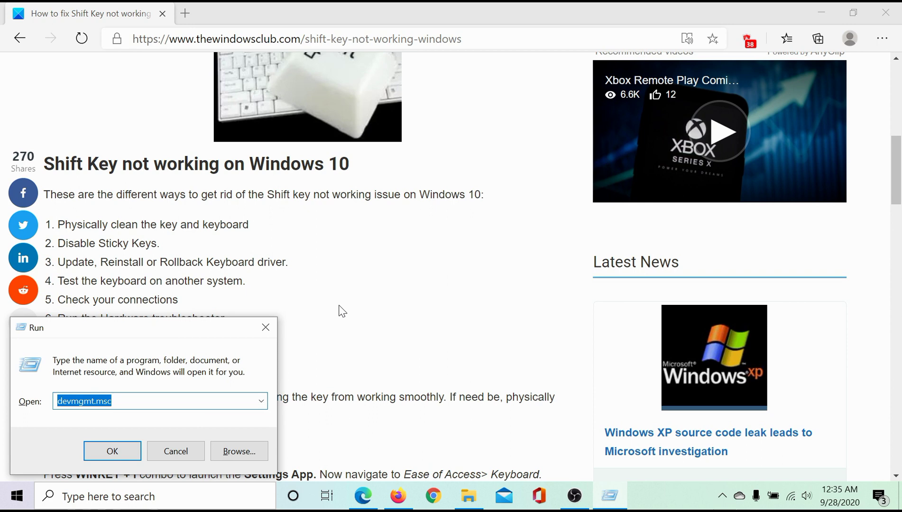
type("mscon")
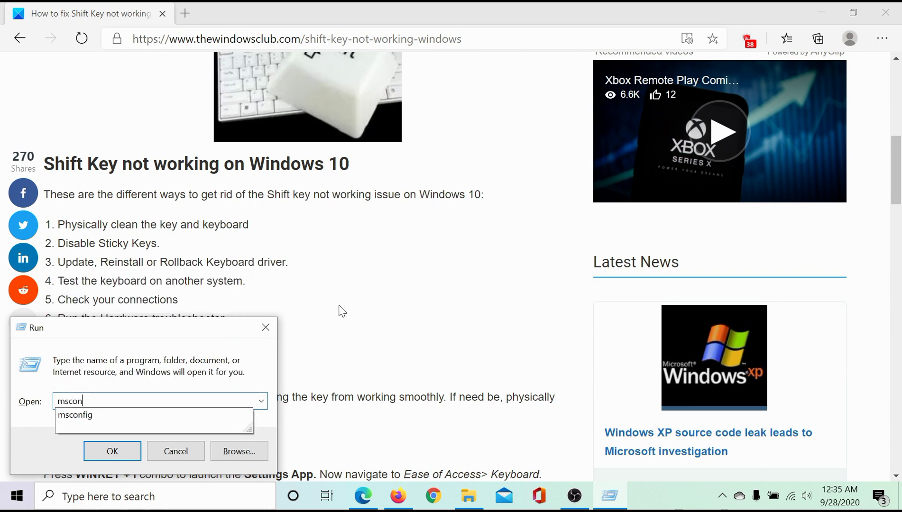
type("fig")
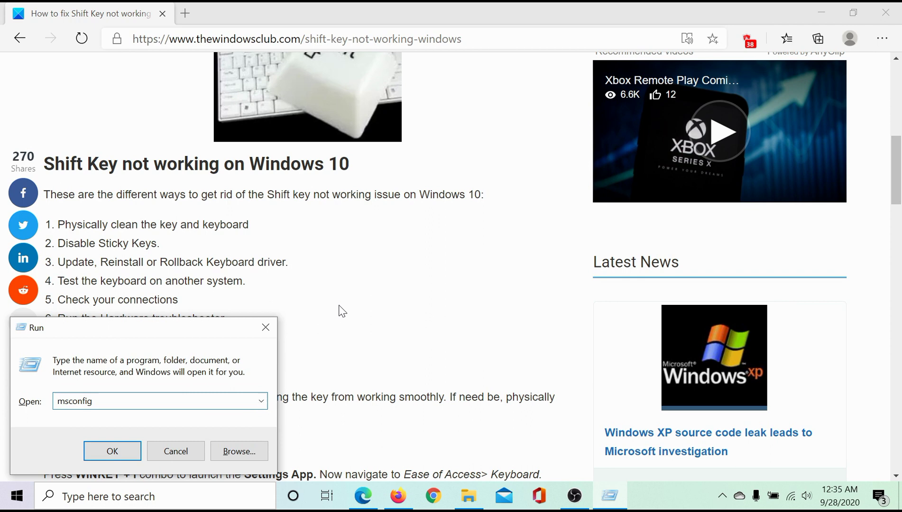
key("Return")
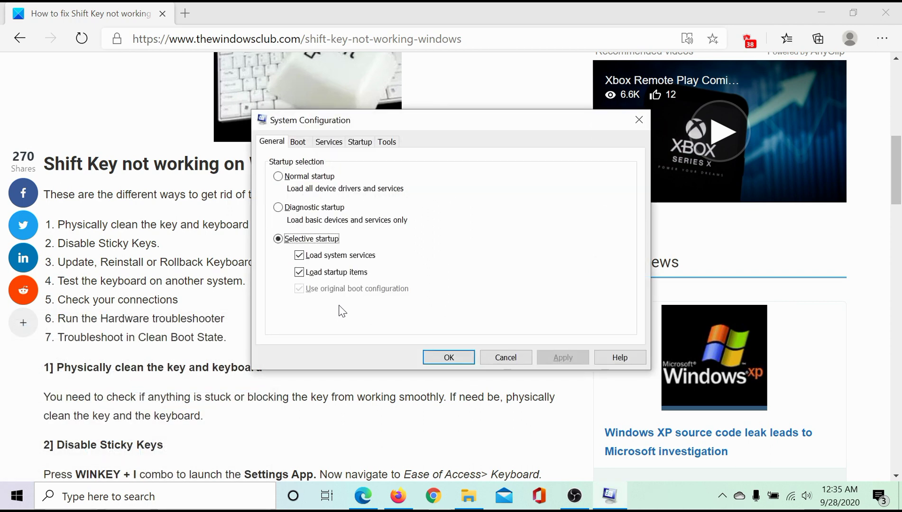
On the Services tab, hide Microsoft services, disable all others, apply and confirm with OK
left_click(329, 142)
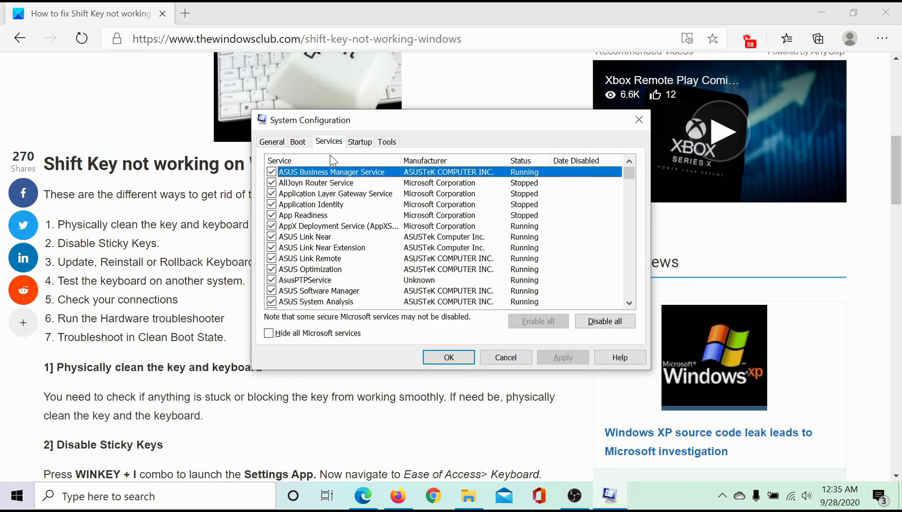
left_click(269, 333)
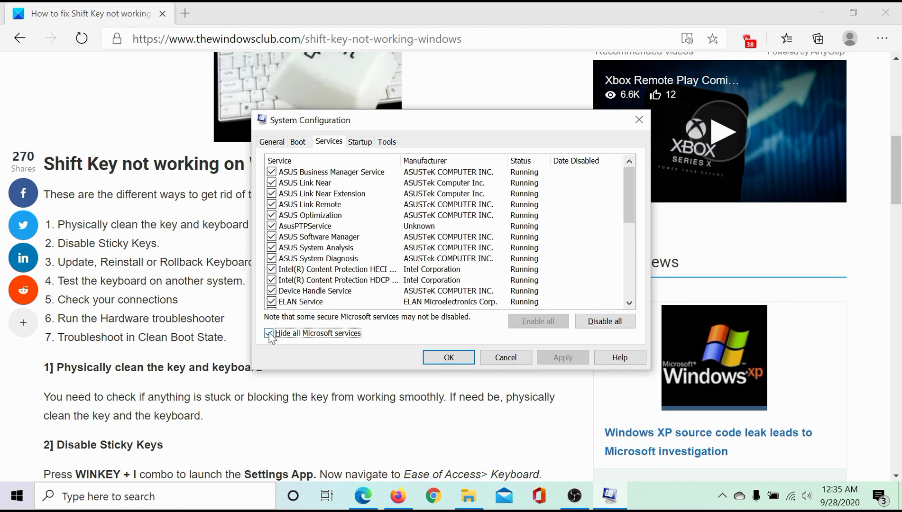
left_click(604, 320)
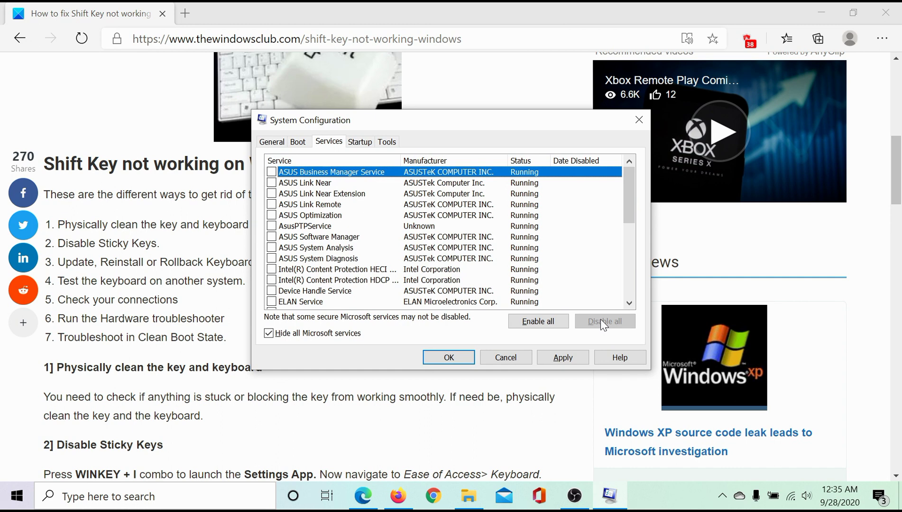
left_click(566, 357)
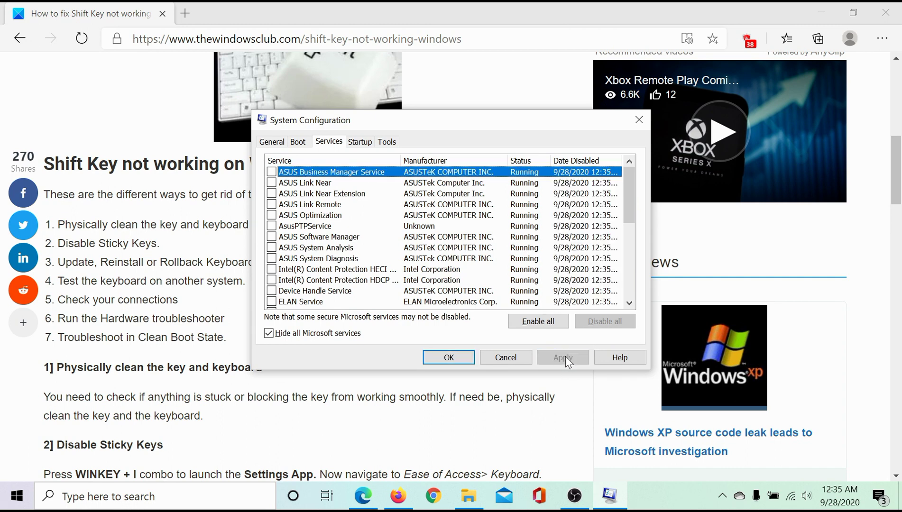
left_click(439, 358)
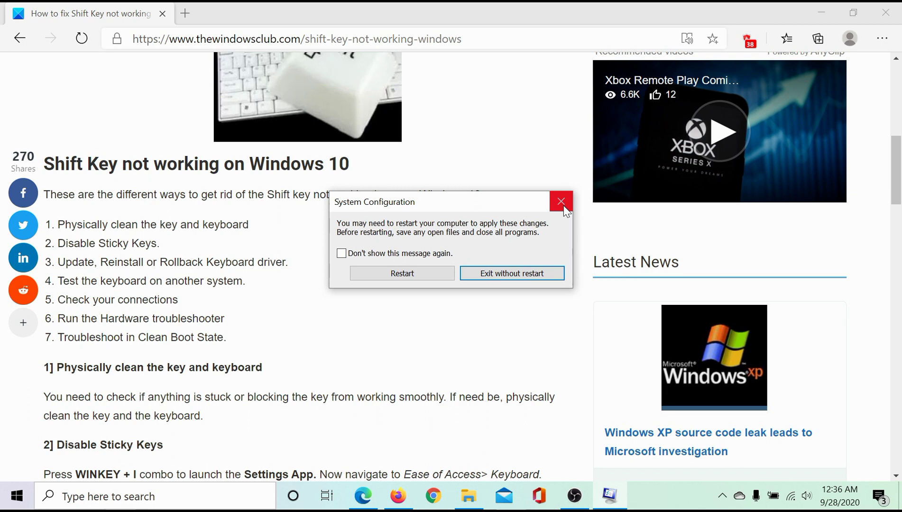
Close the restart prompt without restarting and scroll to section 7, Troubleshoot in Clean Boot State
left_click(563, 207)
scroll(509, 267, "down", 5)
scroll(508, 265, "down", 15)
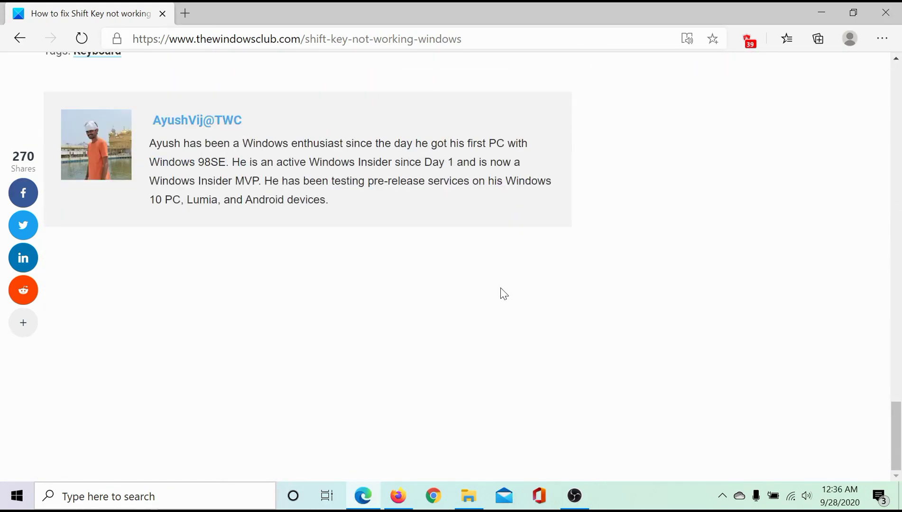
scroll(506, 286, "up", 10)
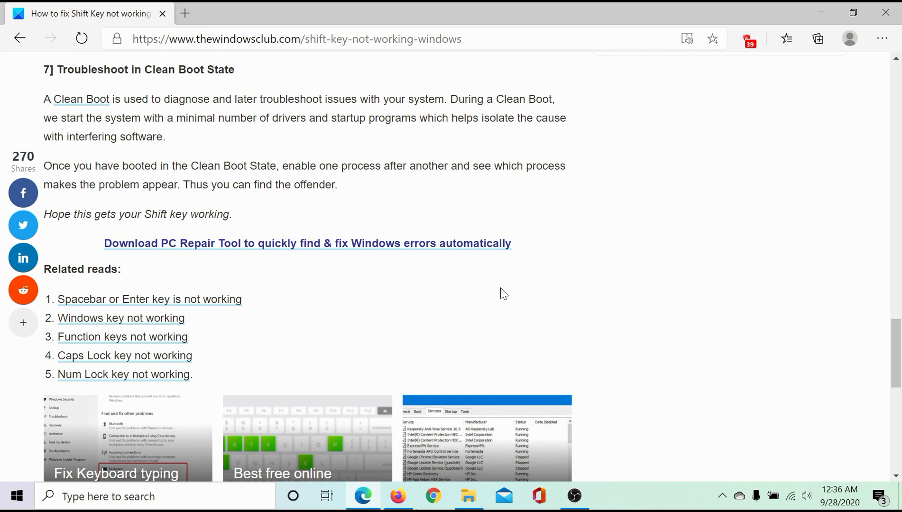